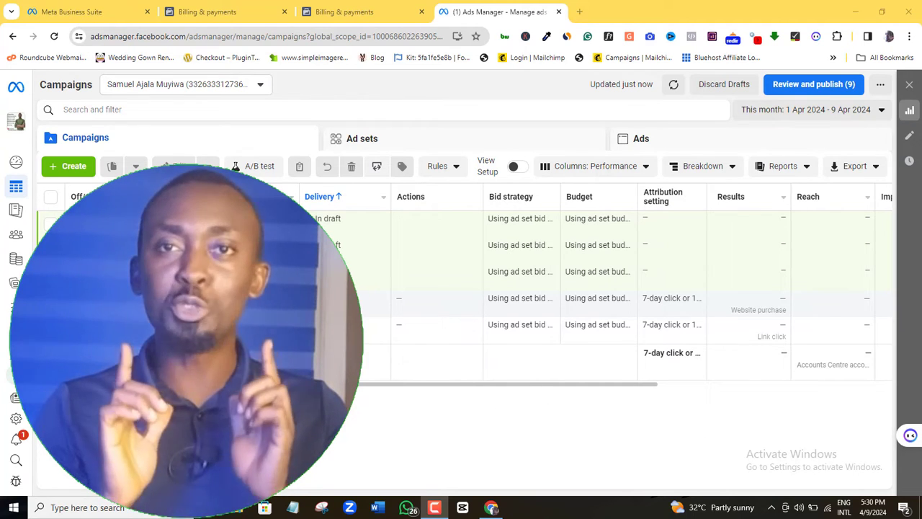
Go to Billing & payments > Payment settings and start adding a debit/credit card or PayPal payment method.
mouse_move(13, 261)
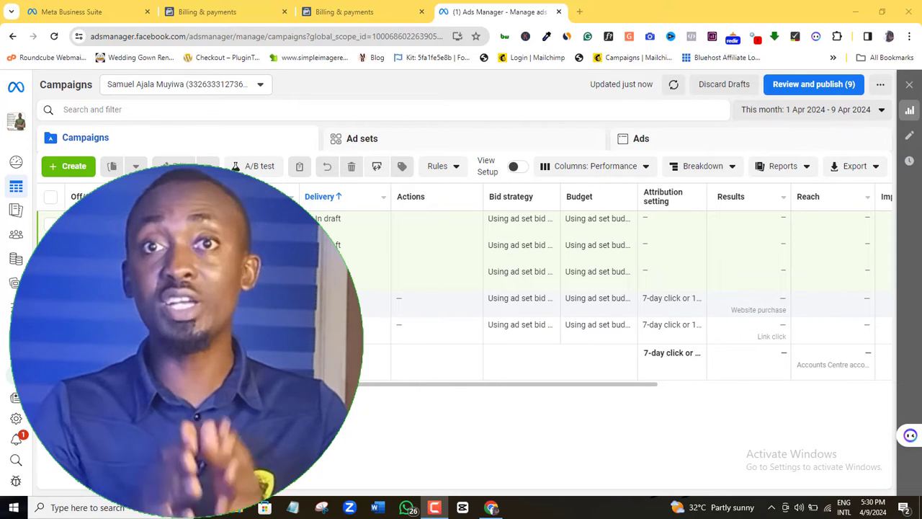
mouse_move(11, 263)
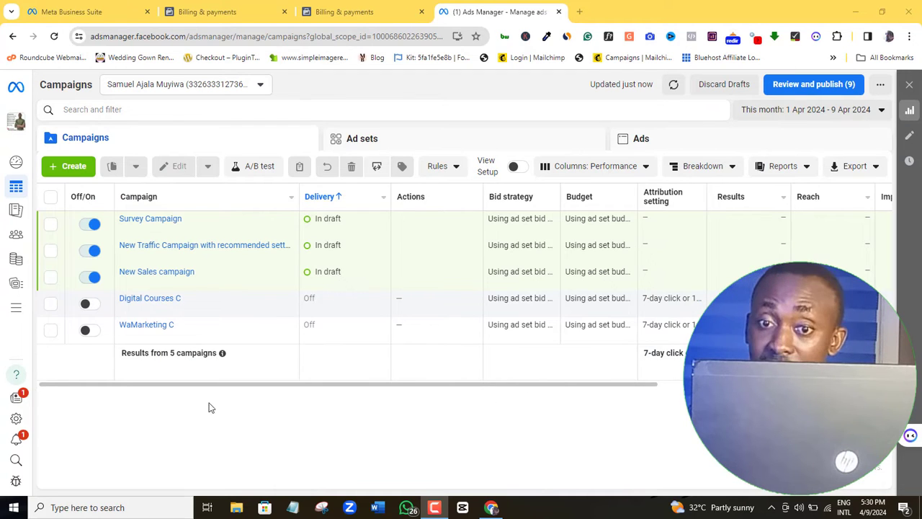
click(64, 264)
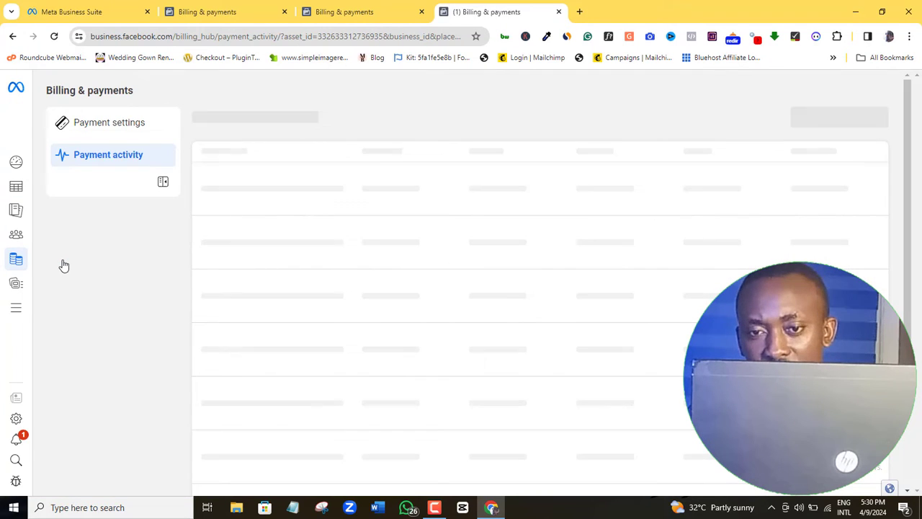
click(101, 126)
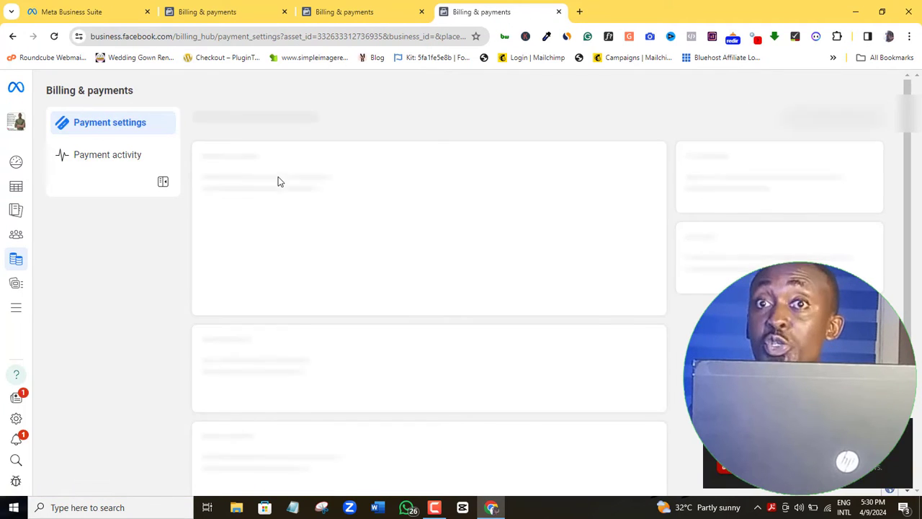
scroll(910, 243, down, 1)
scroll(910, 242, down, 1)
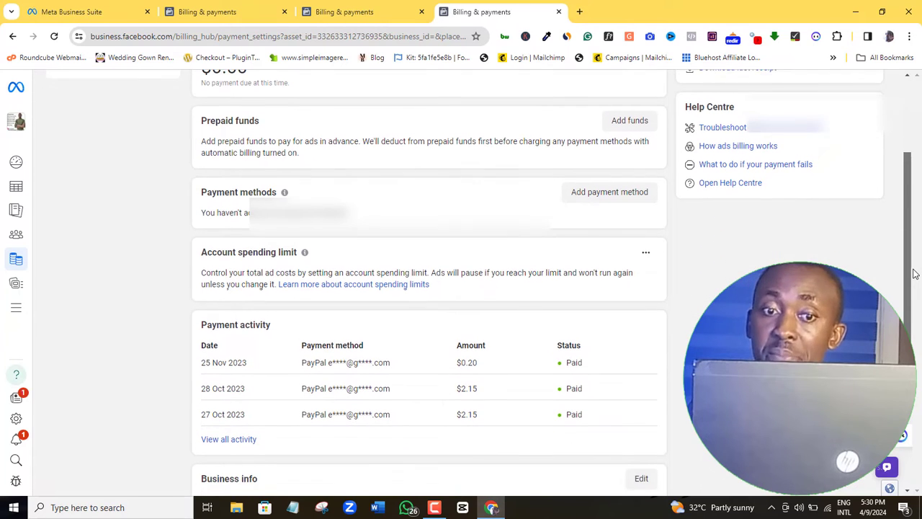
scroll(648, 223, up, 1)
click(611, 209)
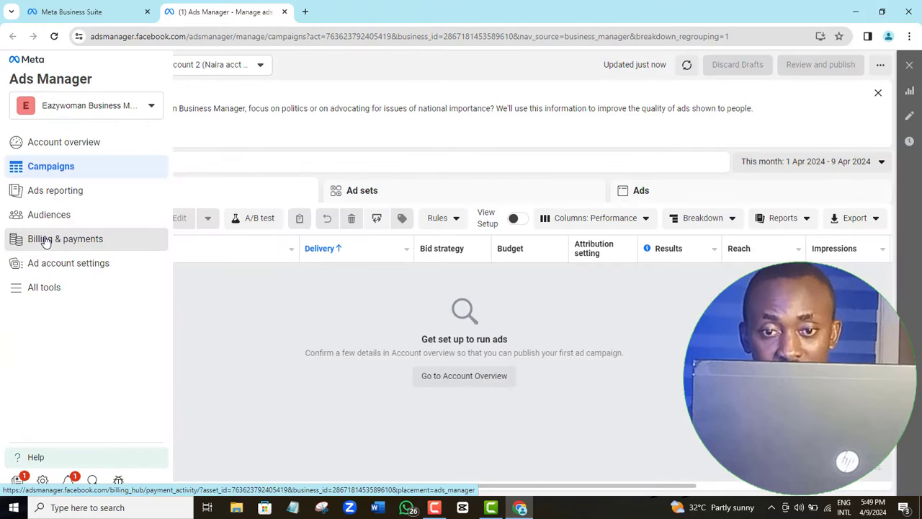
Leave the Add payment information dialog and return to the account overview showing three draft campaigns.
click(46, 243)
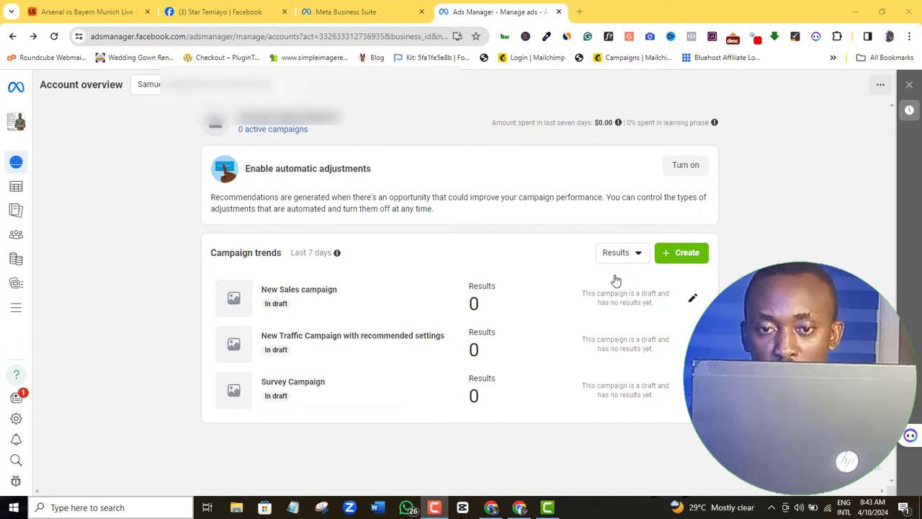
Return to Billing & payments > Payment settings and scroll down to Business info showing US Dollar USD.
mouse_move(13, 263)
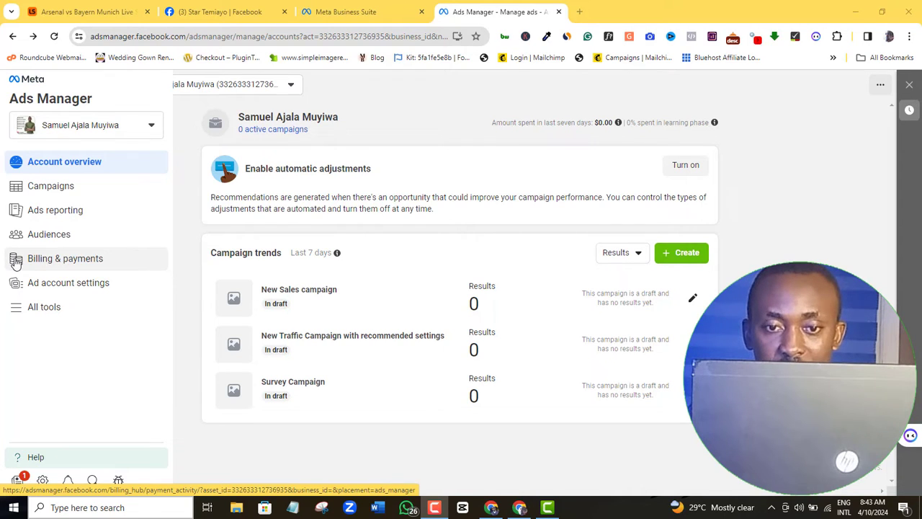
click(53, 264)
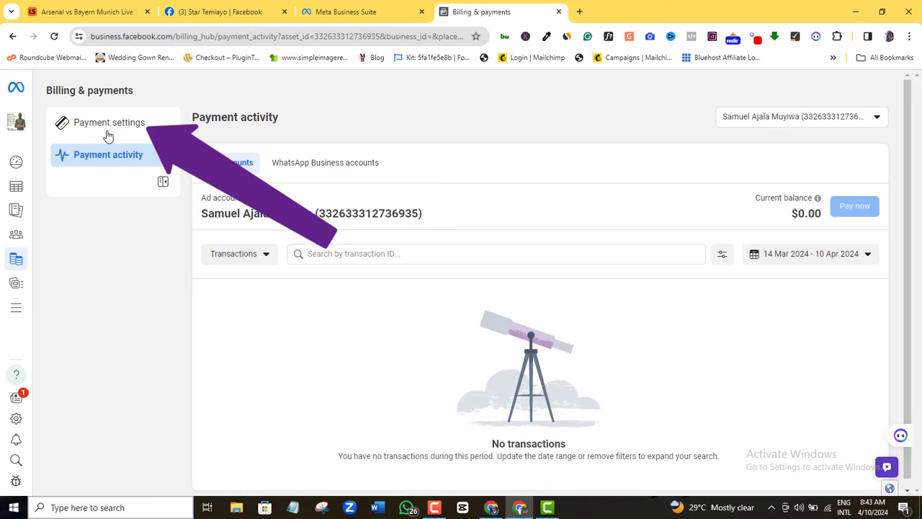
click(113, 132)
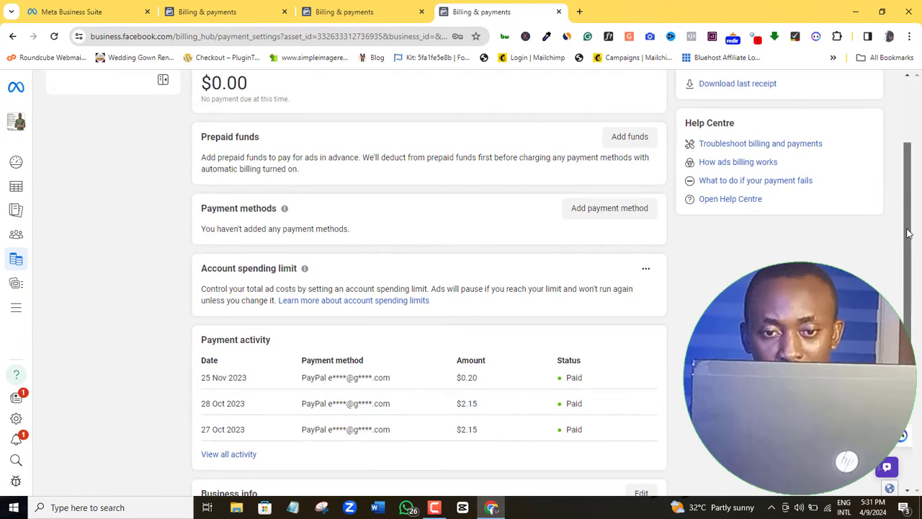
scroll(429, 281, down, 3)
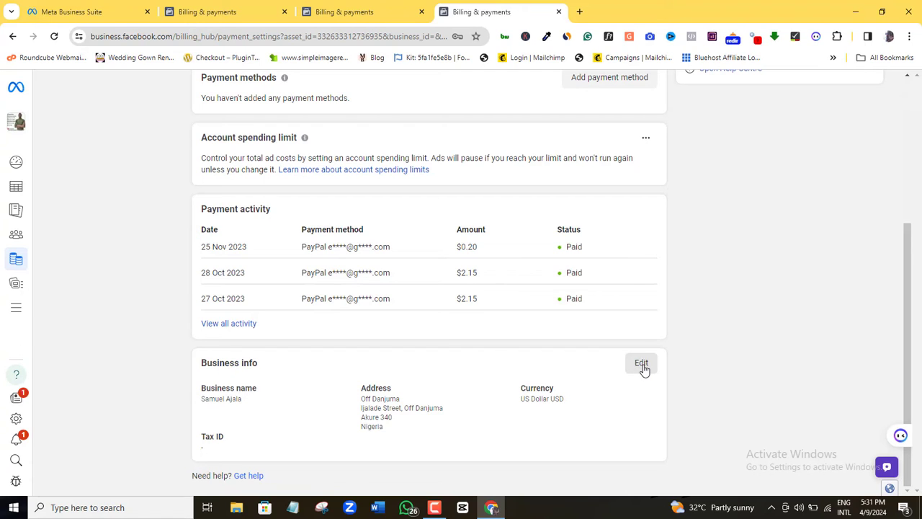
Edit Business info and pick Nigerian Naira from the Currency dropdown, scrolling to the Save button.
click(641, 364)
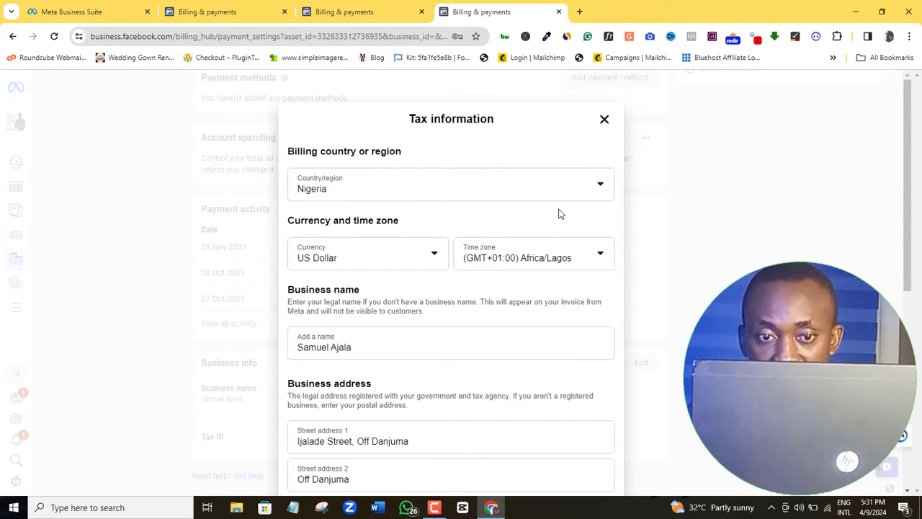
click(392, 265)
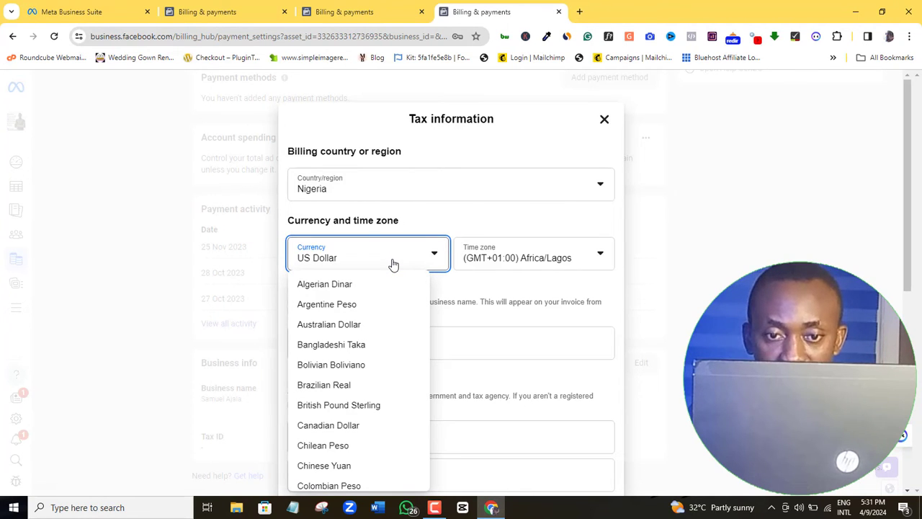
key(Down)
key(Down)
key(Down)
key(Down)
key(Down)
key(Down)
key(Down)
key(Down)
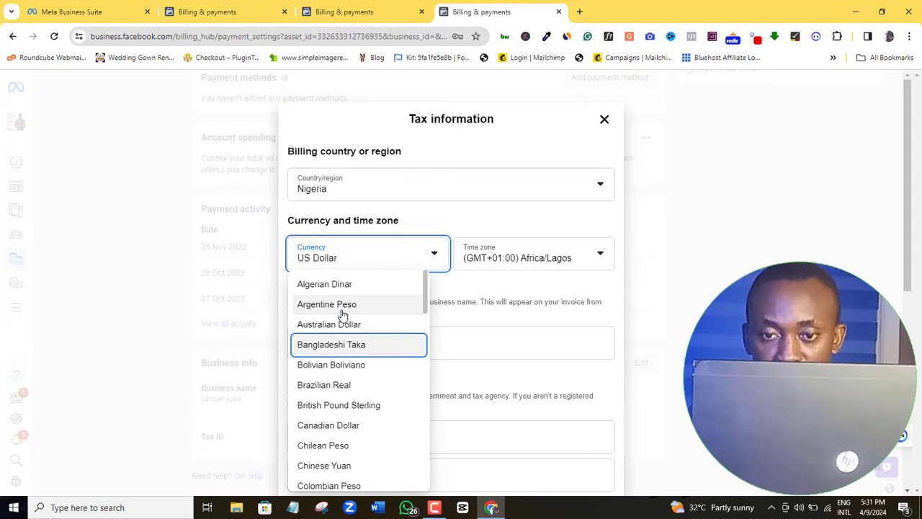
key(Down)
key(Down)
key(Down)
key(Down)
key(Down)
key(Down)
key(Down)
key(Down)
key(Down)
key(Down)
key(Down)
key(Down)
key(Down)
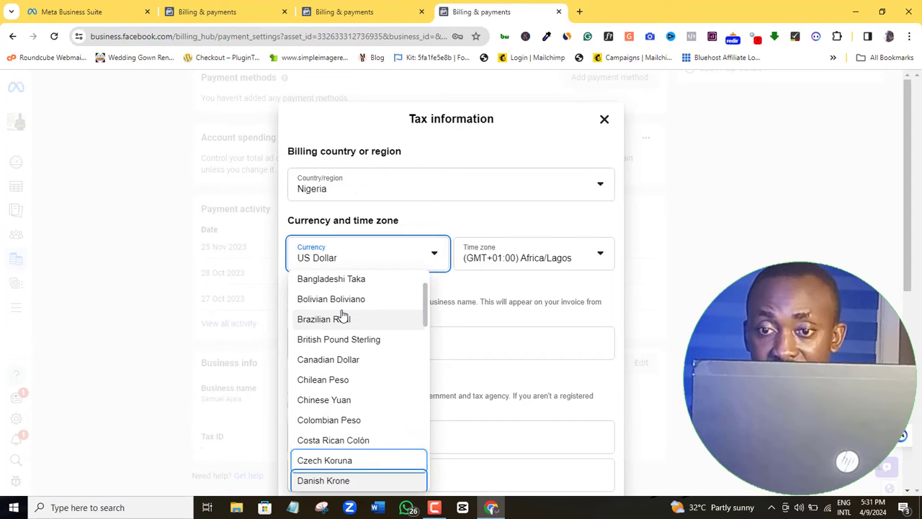
key(Down)
key(Down)
key(Down)
key(Down)
key(Down)
key(Down)
key(Down)
key(Down)
key(Down)
key(Down)
key(Down)
key(Down)
key(Down)
key(Down)
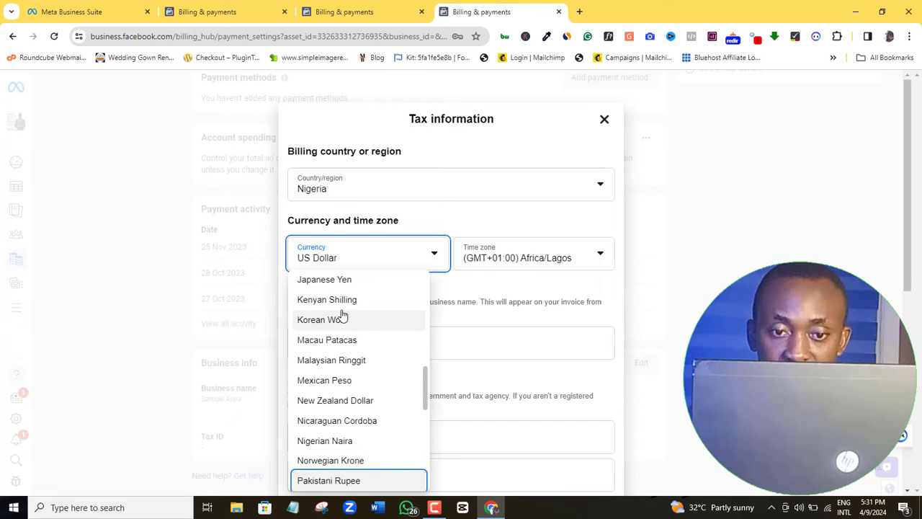
click(337, 440)
scroll(337, 440, down, 3)
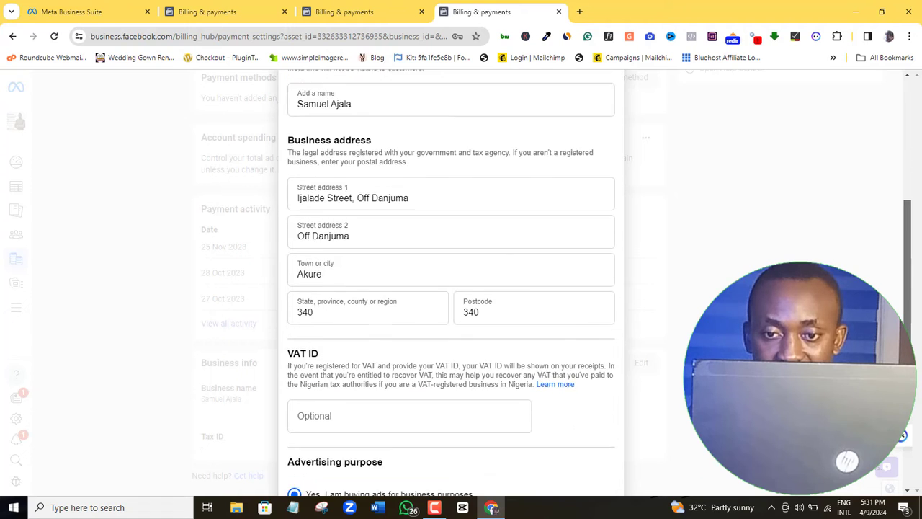
scroll(566, 391, down, 3)
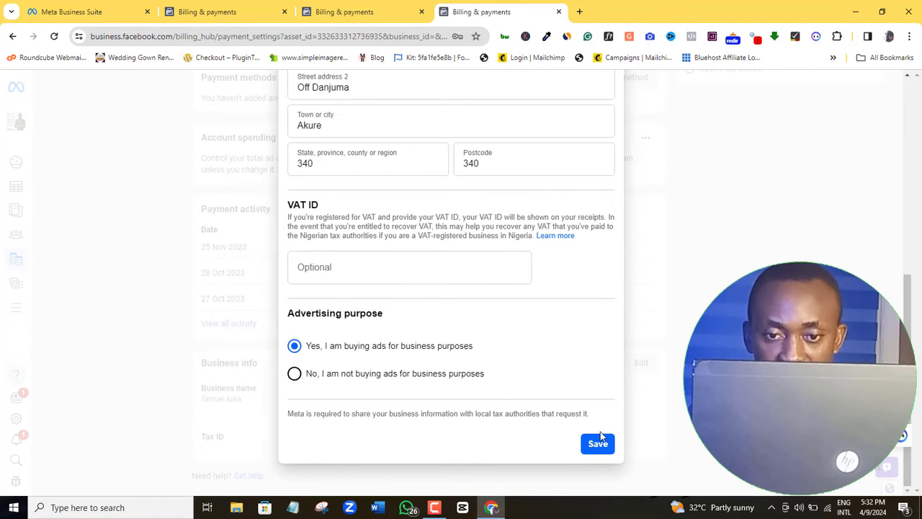
Save the Naira currency change, then cancel the 'requires a new ad account' warning.
click(598, 442)
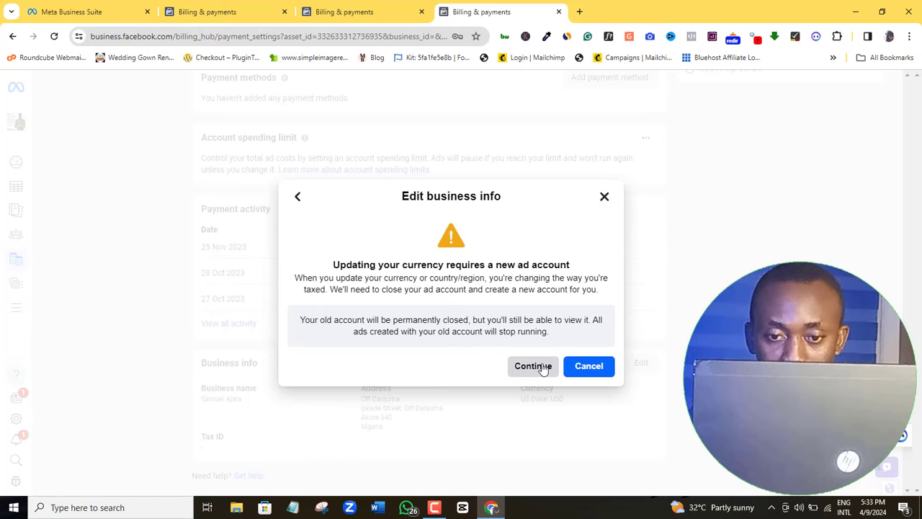
click(588, 366)
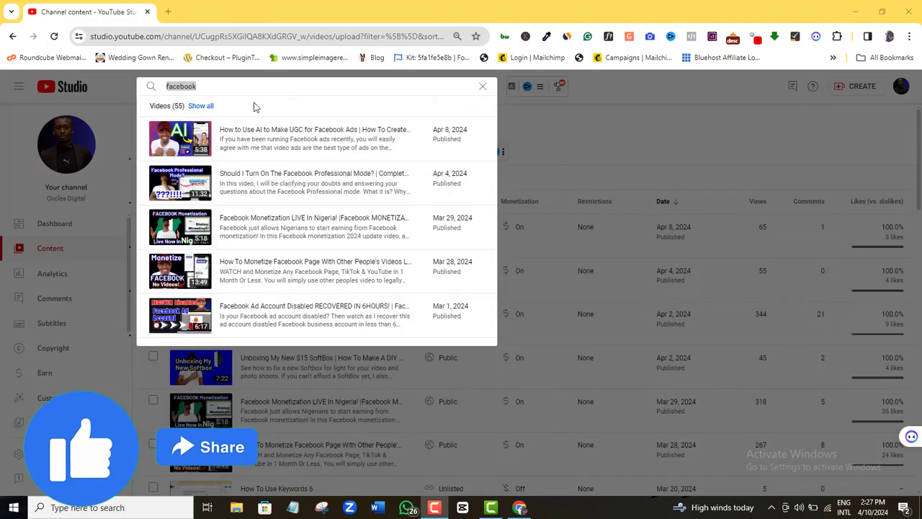
Show all search results for 'facebook' and scroll through the filtered Facebook-related videos.
click(201, 106)
scroll(549, 206, down, 3)
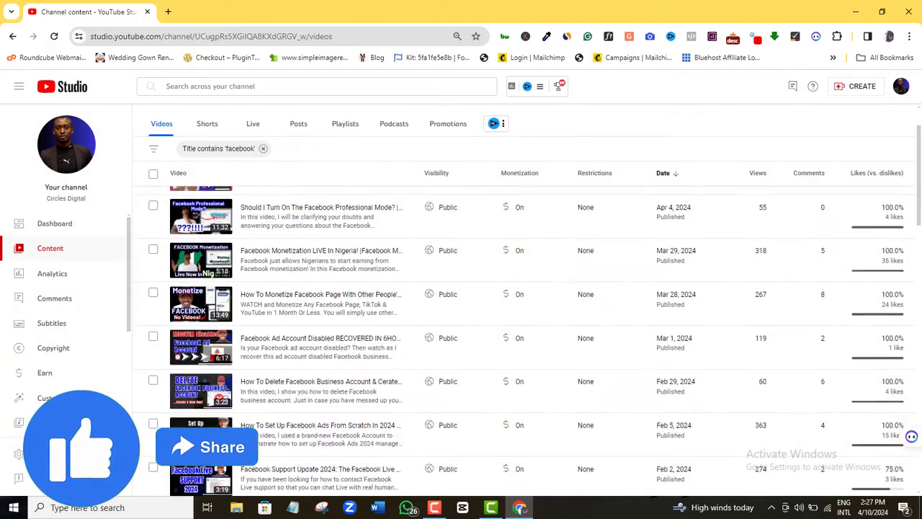
scroll(919, 317, down, 6)
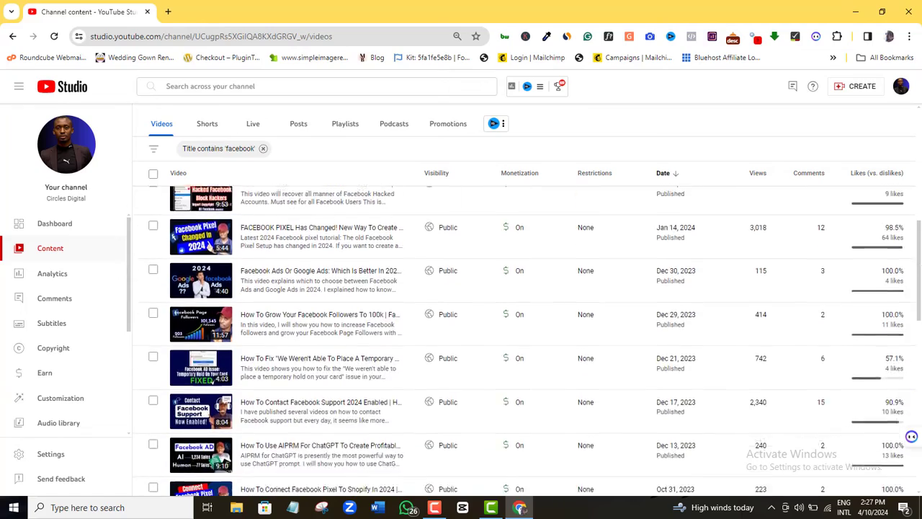